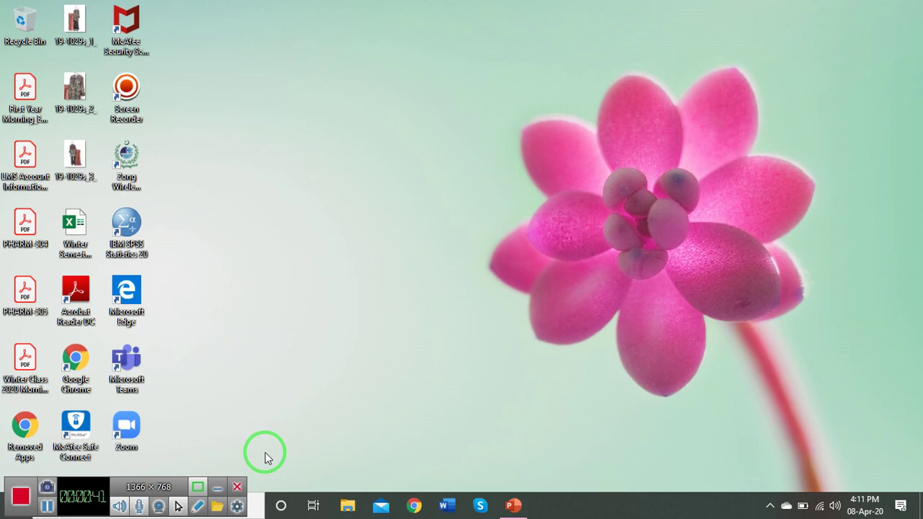
# - Open the recordings list and trim Rec 0002 to end at about 00:03:45 with Fast Cutting enabled, saving the cut
pyautogui.click(219, 508)
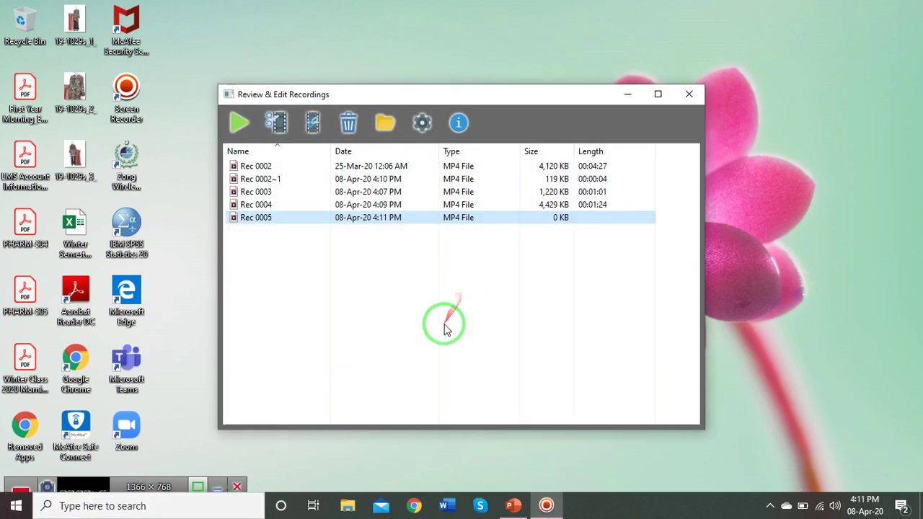
pyautogui.click(441, 324)
pyautogui.click(273, 168)
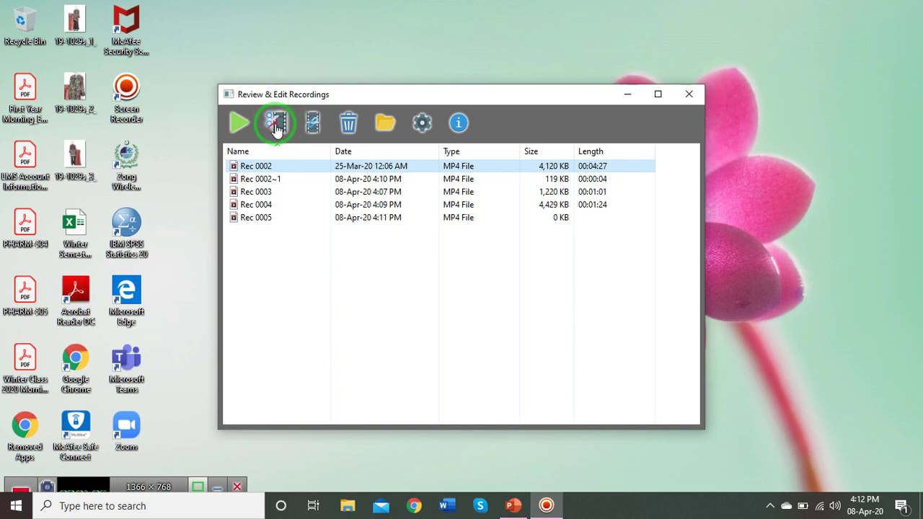
pyautogui.click(279, 124)
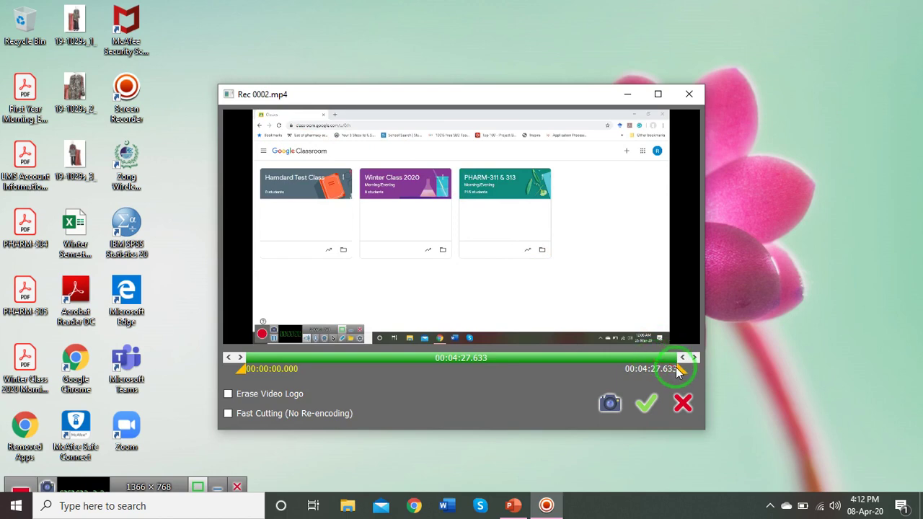
pyautogui.moveTo(678, 368); pyautogui.dragTo(611, 369)
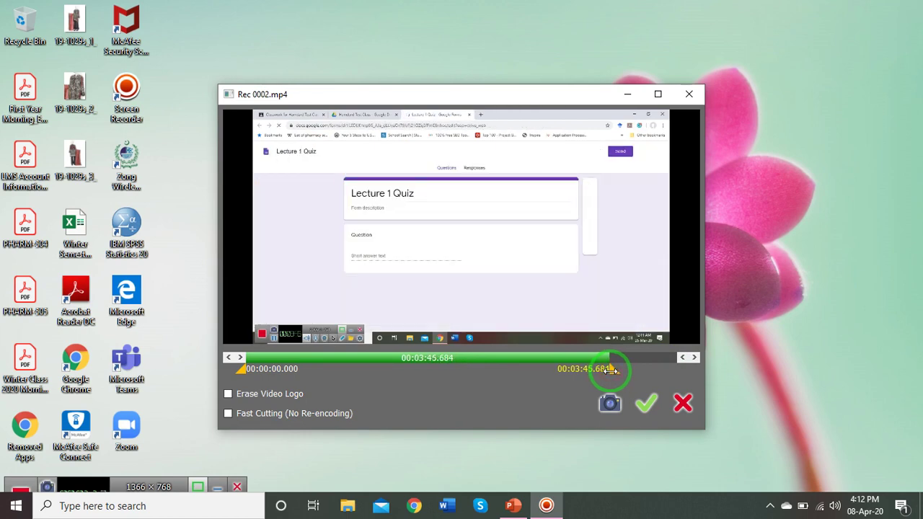
pyautogui.click(228, 414)
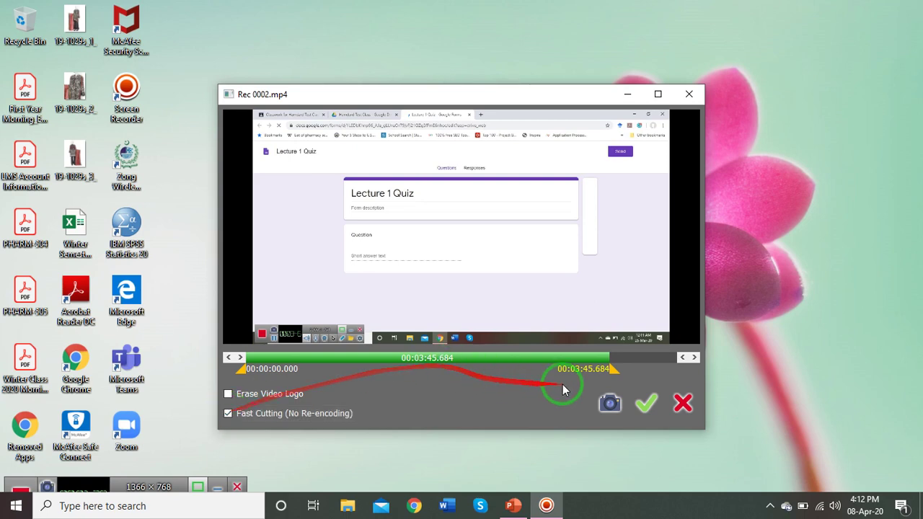
pyautogui.click(653, 404)
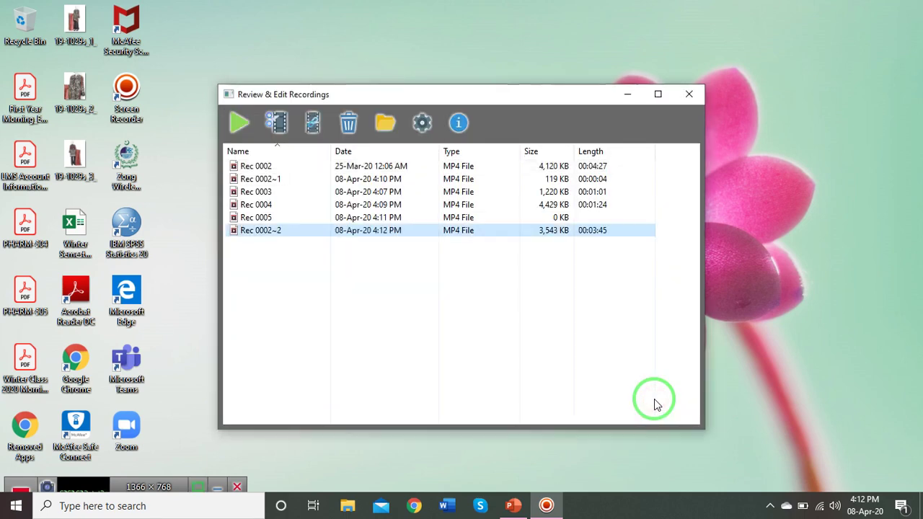
# - Rename the newly trimmed copy of Rec 0002 as "edited 1"
pyautogui.rightClick(311, 231)
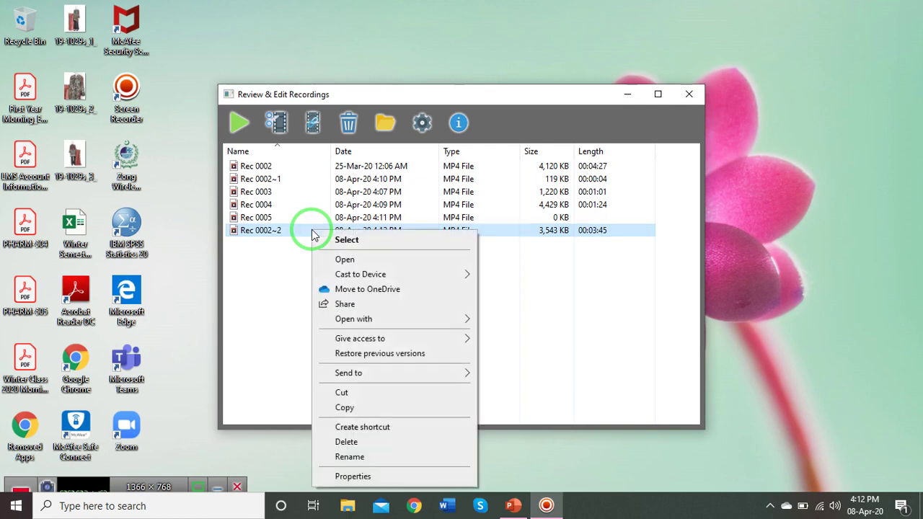
pyautogui.click(353, 456)
pyautogui.write('e')
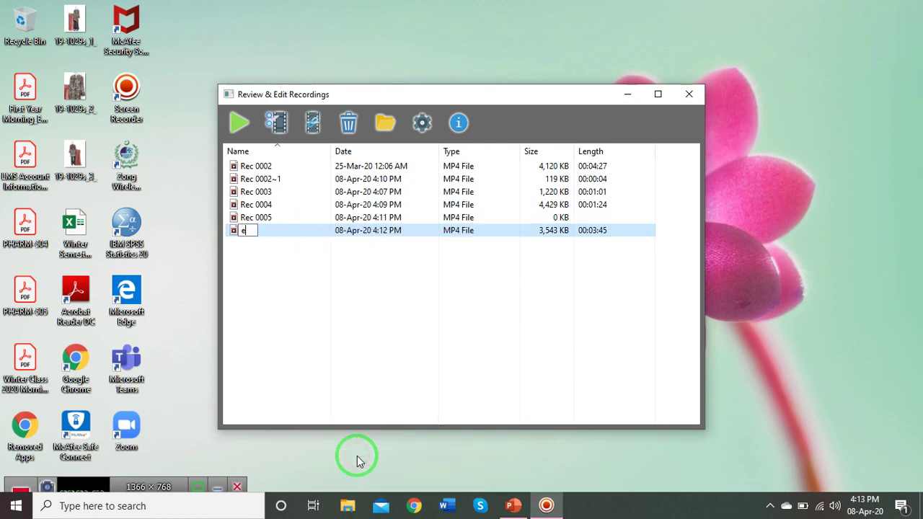
pyautogui.write('dited 1')
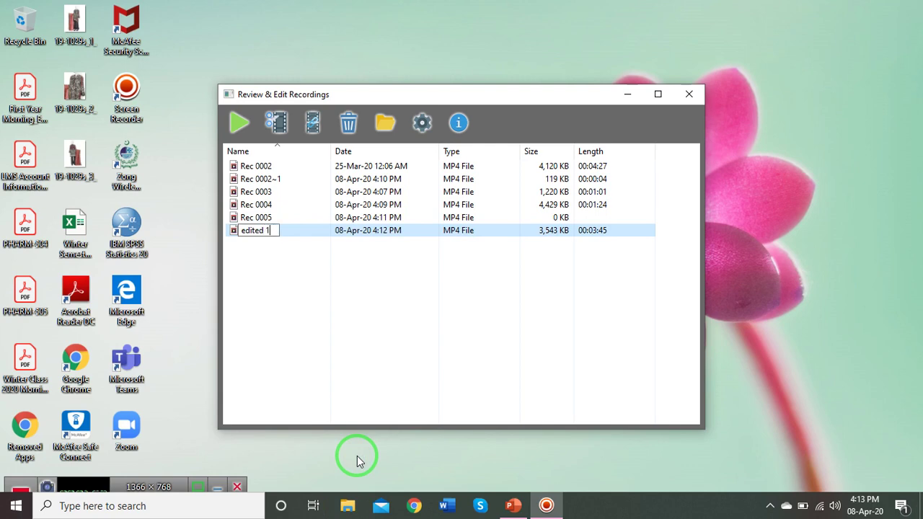
pyautogui.click(323, 314)
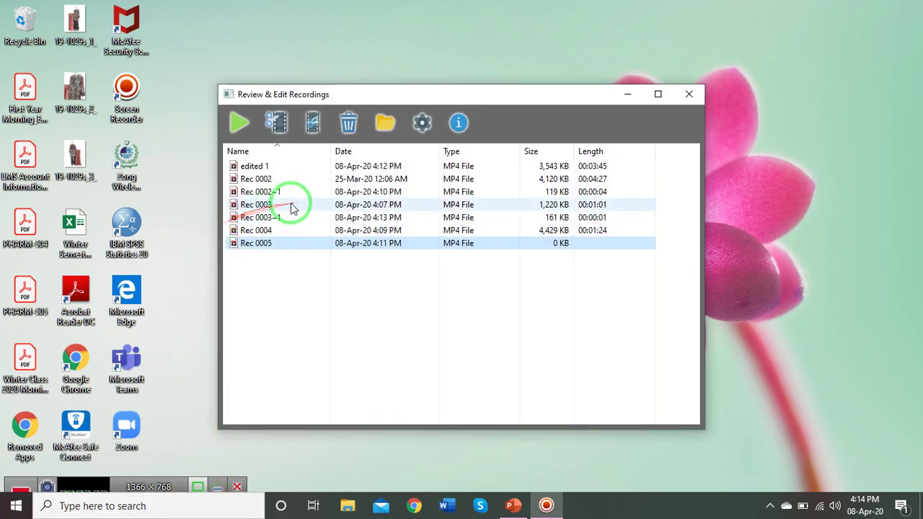
# - Trim Rec 0004 to end at about 00:01:12 with Fast Cutting enabled, and save the cut
pyautogui.click(272, 232)
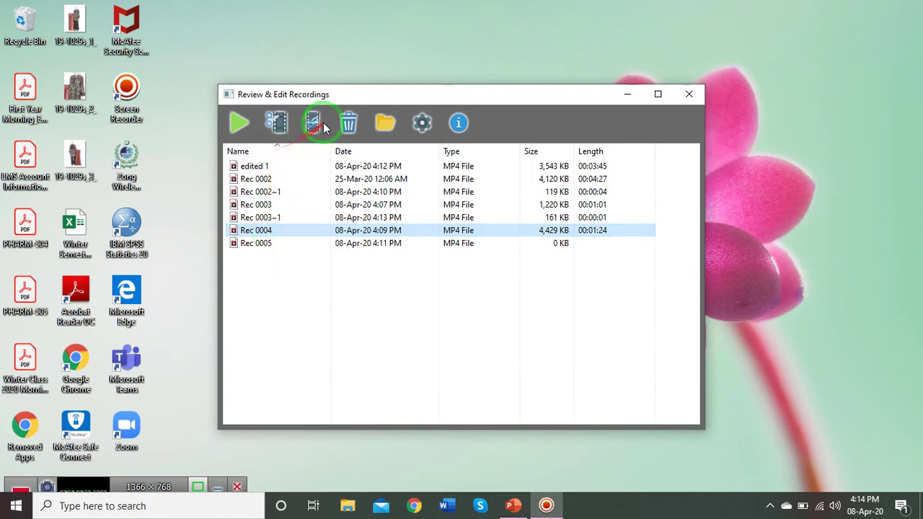
pyautogui.click(278, 122)
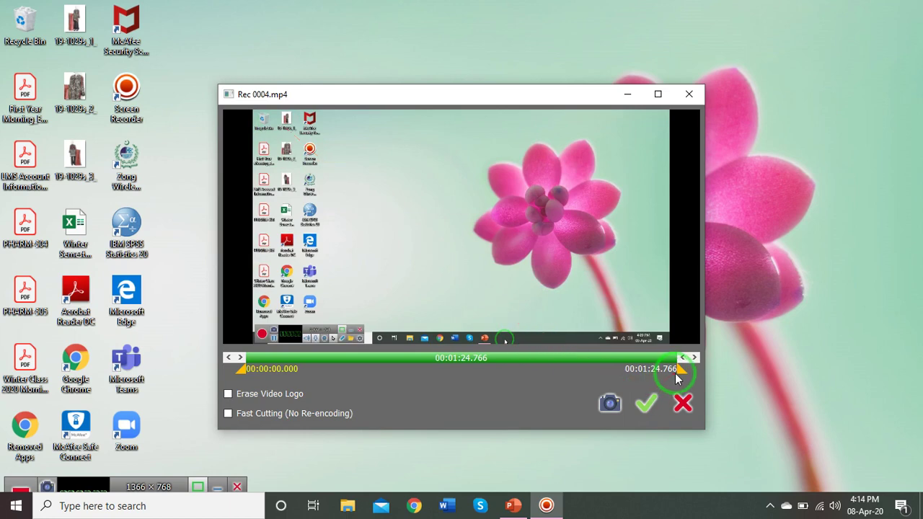
pyautogui.moveTo(680, 370); pyautogui.dragTo(618, 369)
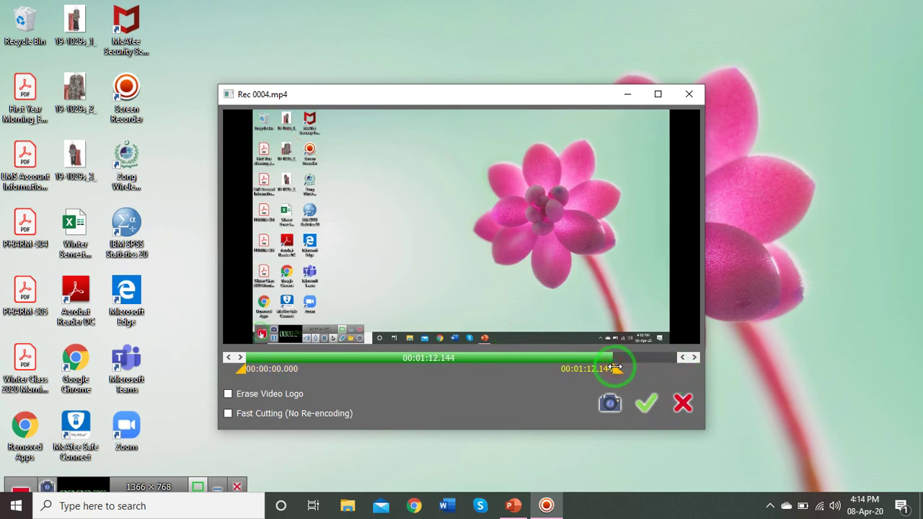
pyautogui.click(228, 417)
pyautogui.click(229, 416)
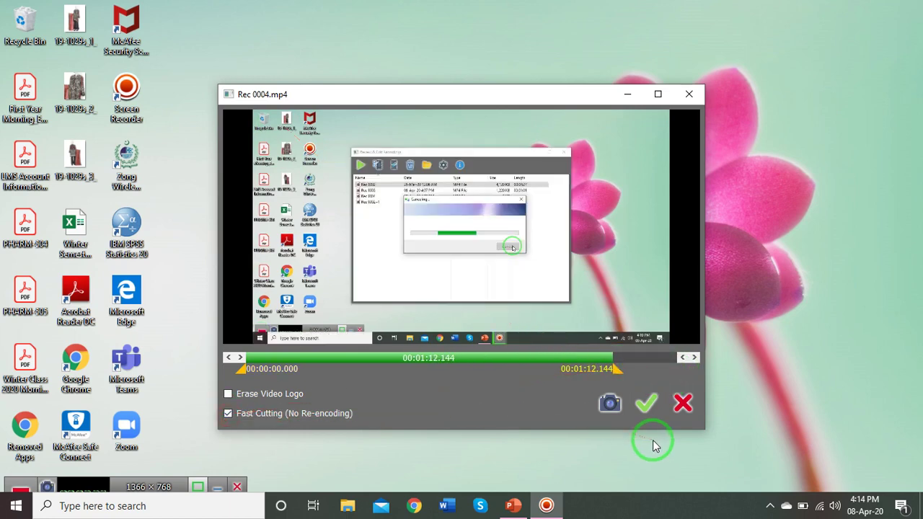
pyautogui.click(646, 415)
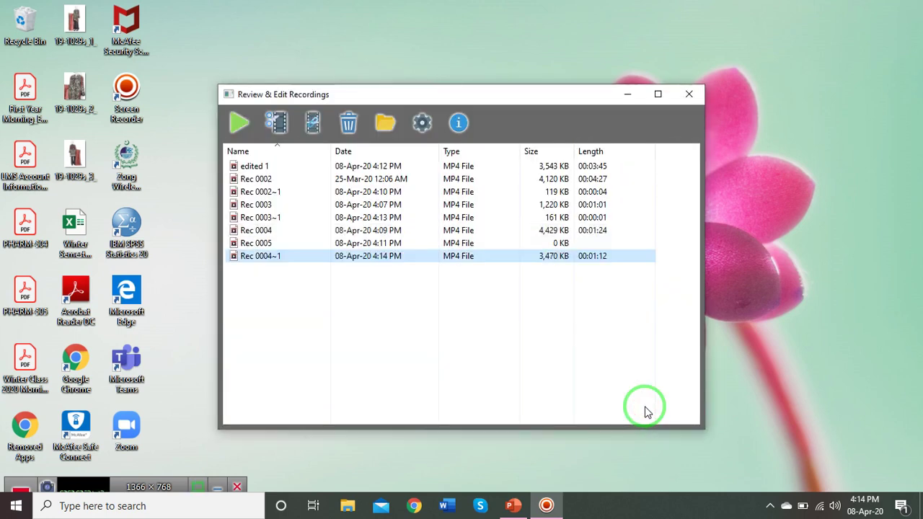
# - Rename the newly trimmed copy of Rec 0004 as "edited 2"
pyautogui.rightClick(243, 261)
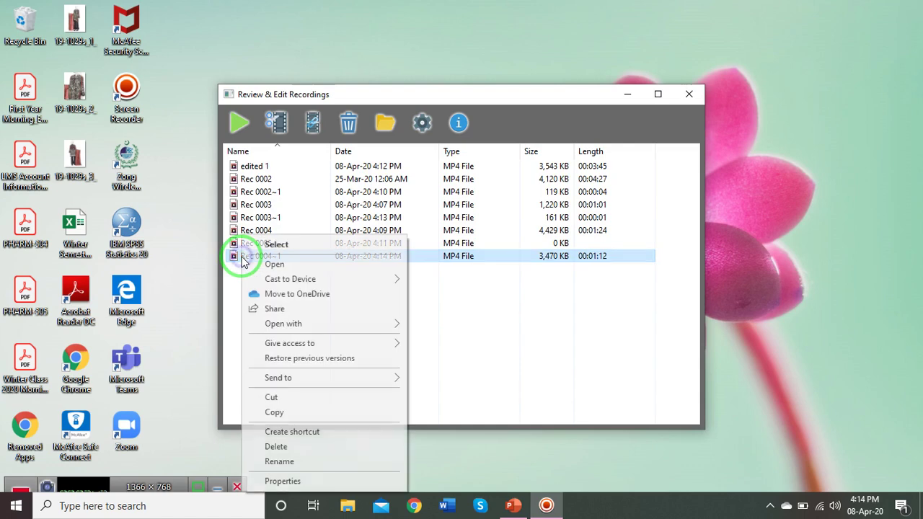
pyautogui.click(282, 464)
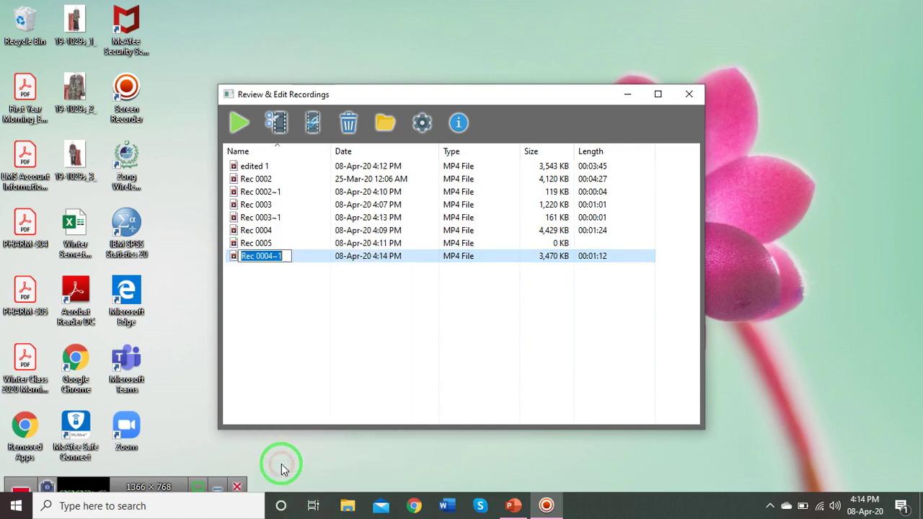
pyautogui.write('edited')
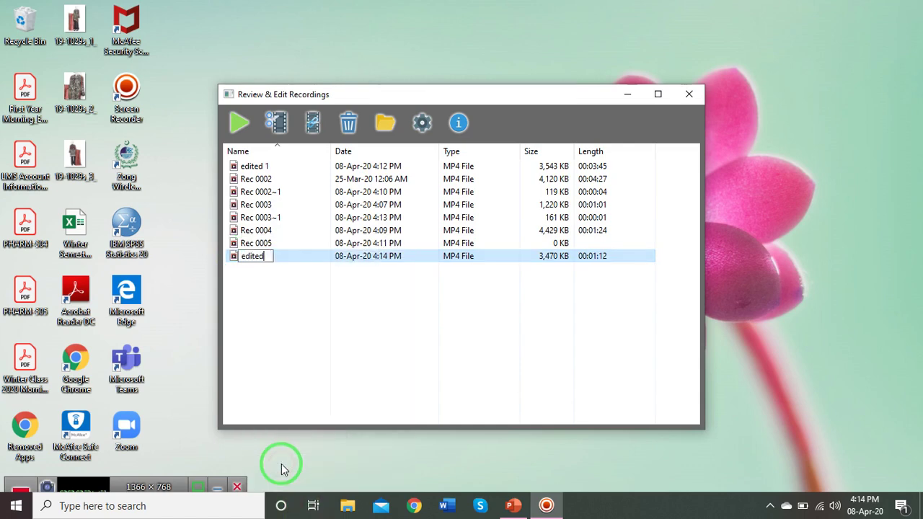
pyautogui.write(' 2')
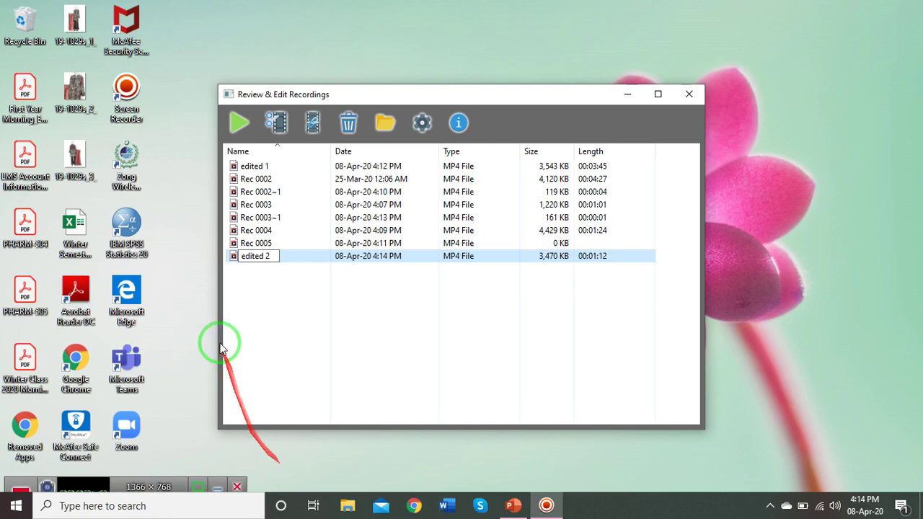
pyautogui.click(285, 348)
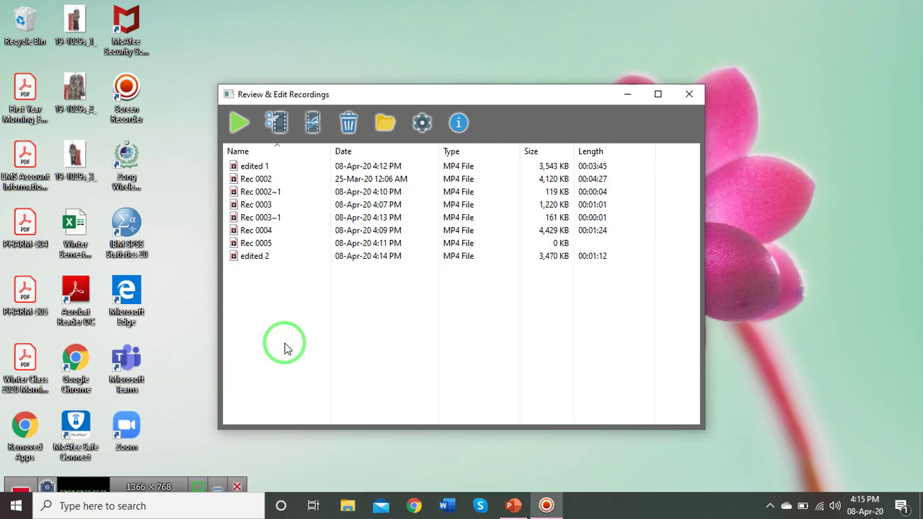
# - Join the recordings edited 1 and edited 2, in that order, into one MP4 video with Fast Joining enabled
pyautogui.click(252, 166)
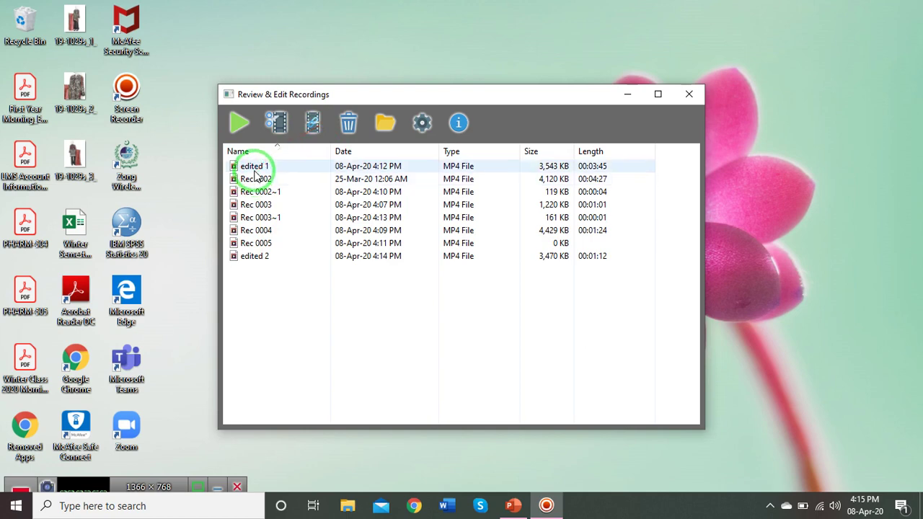
pyautogui.click(254, 172)
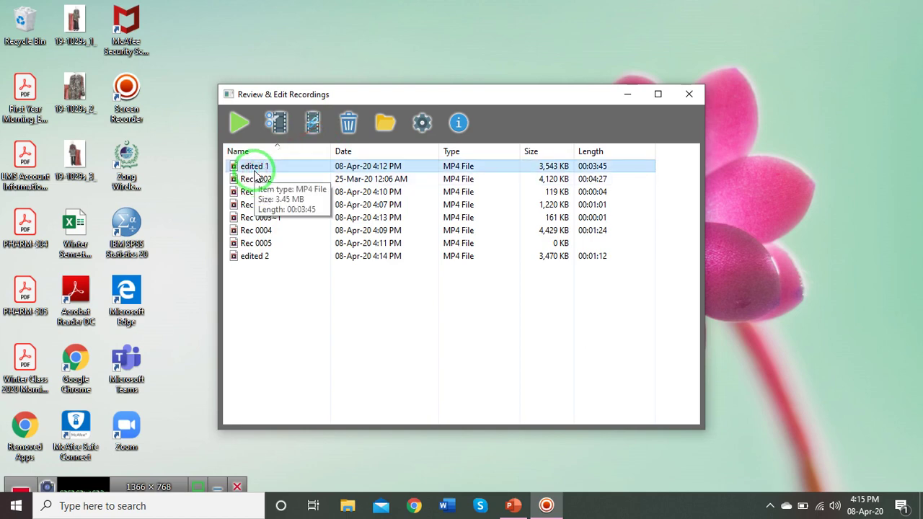
pyautogui.click(251, 258)
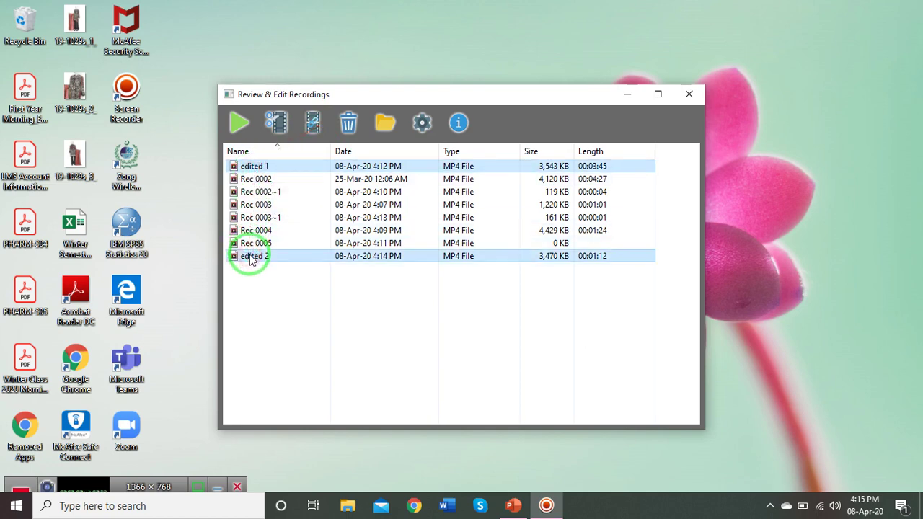
pyautogui.click(314, 123)
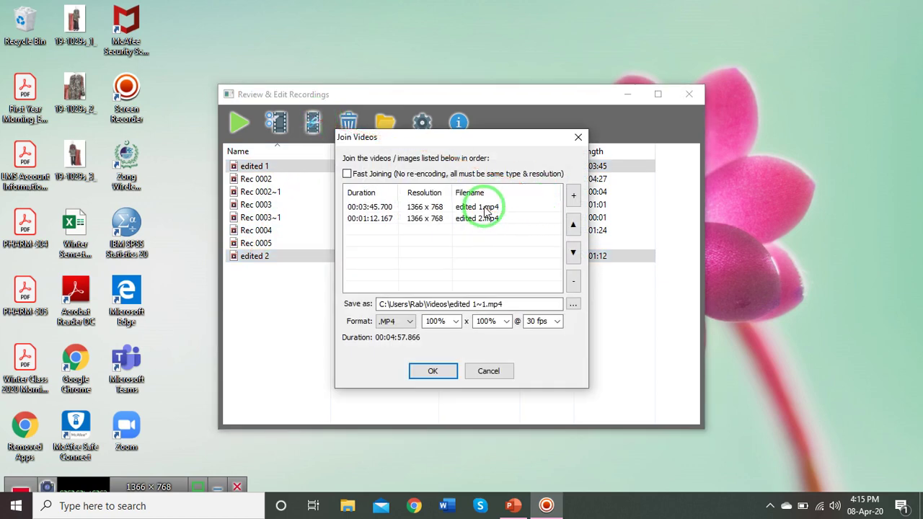
pyautogui.click(488, 207)
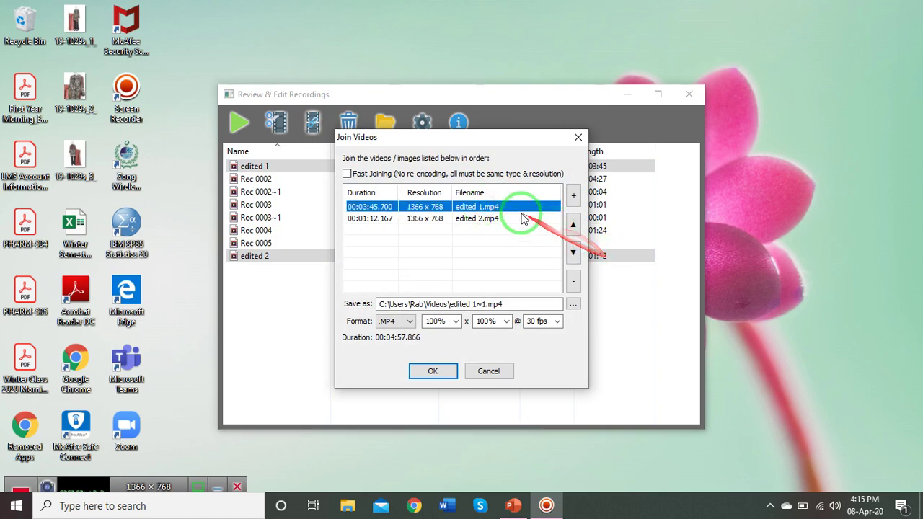
pyautogui.click(503, 220)
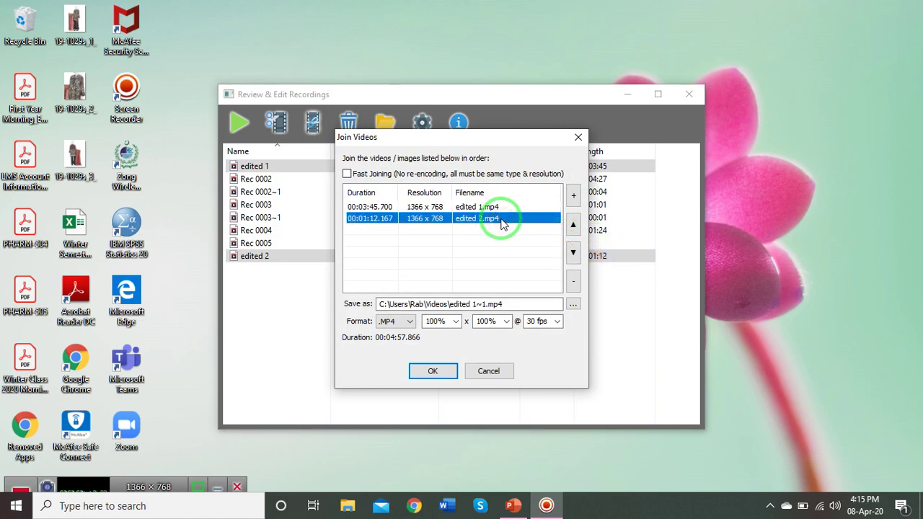
pyautogui.click(347, 174)
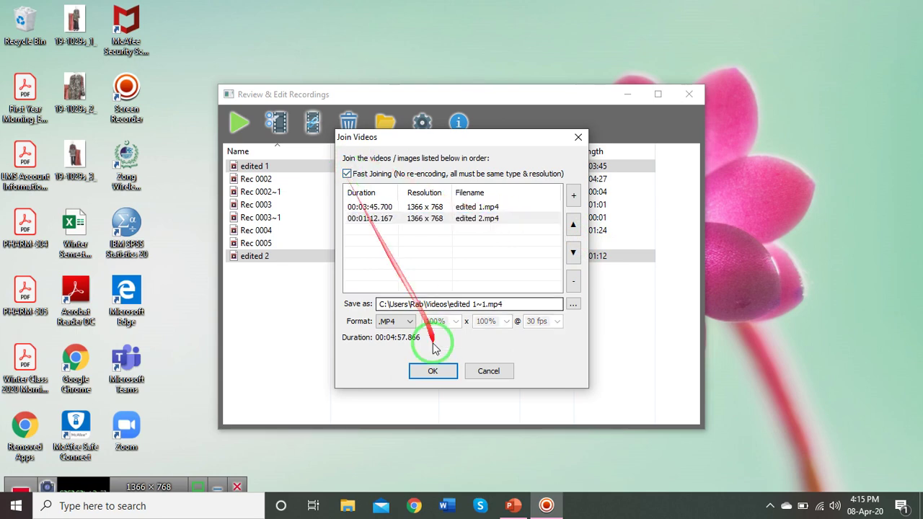
pyautogui.click(434, 371)
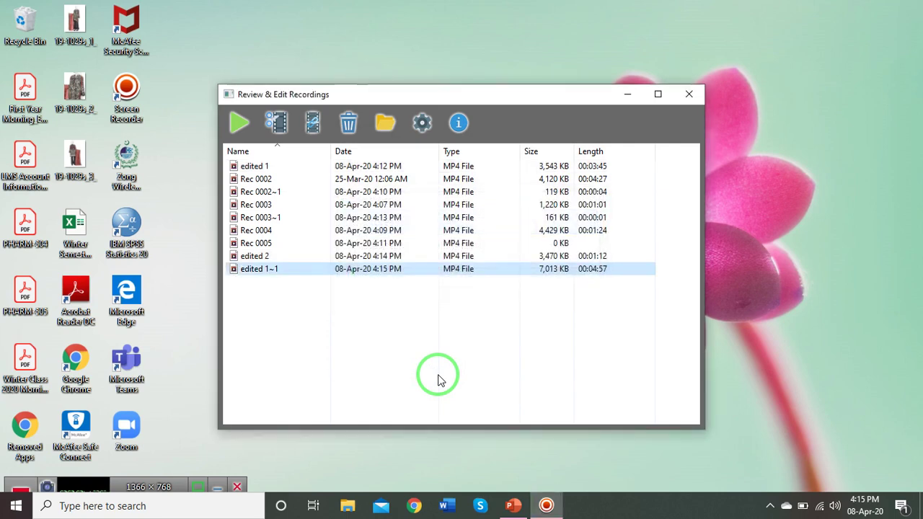
pyautogui.click(287, 268)
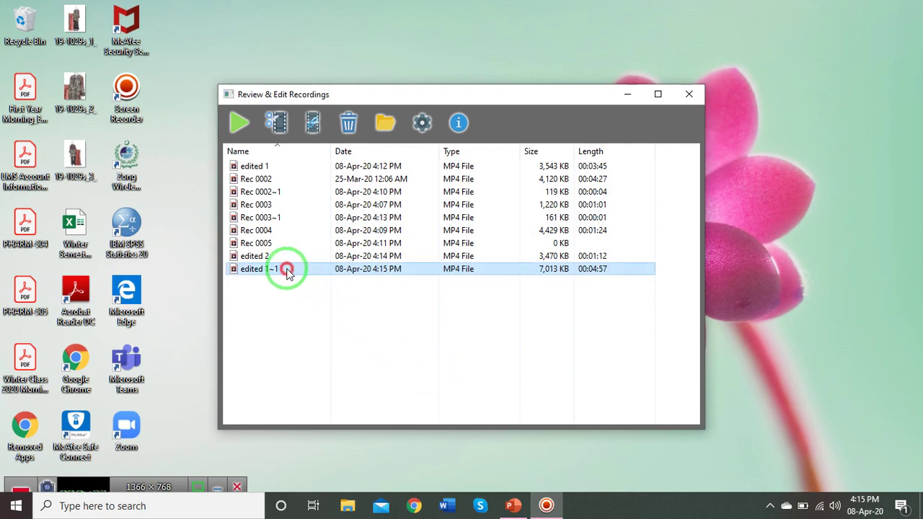
pyautogui.rightClick(287, 269)
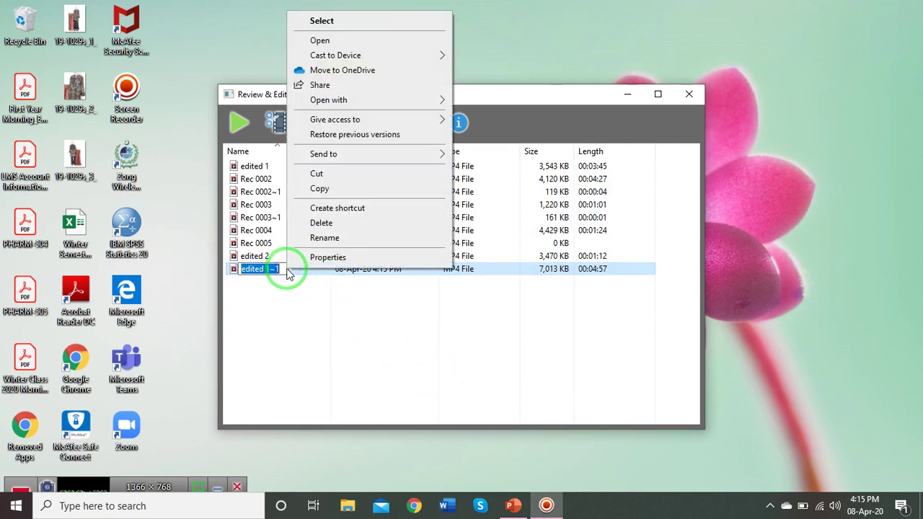
pyautogui.click(315, 238)
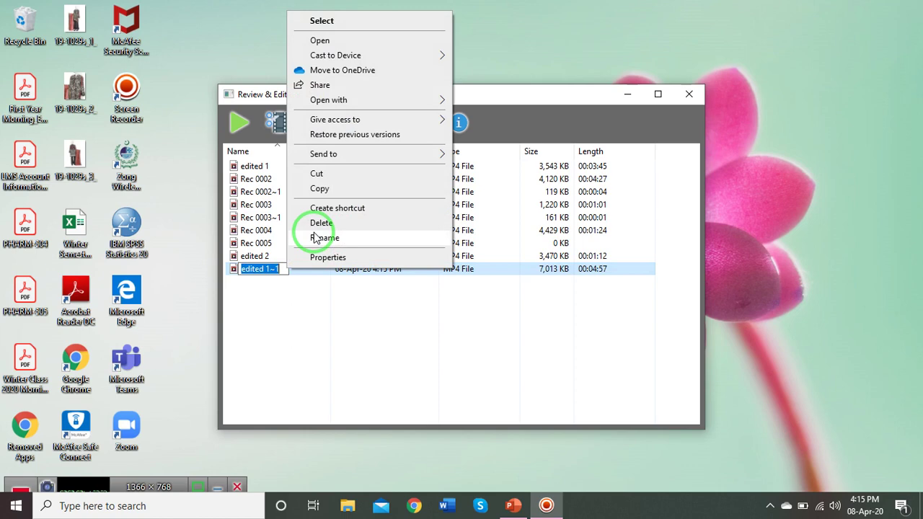
pyautogui.click(307, 303)
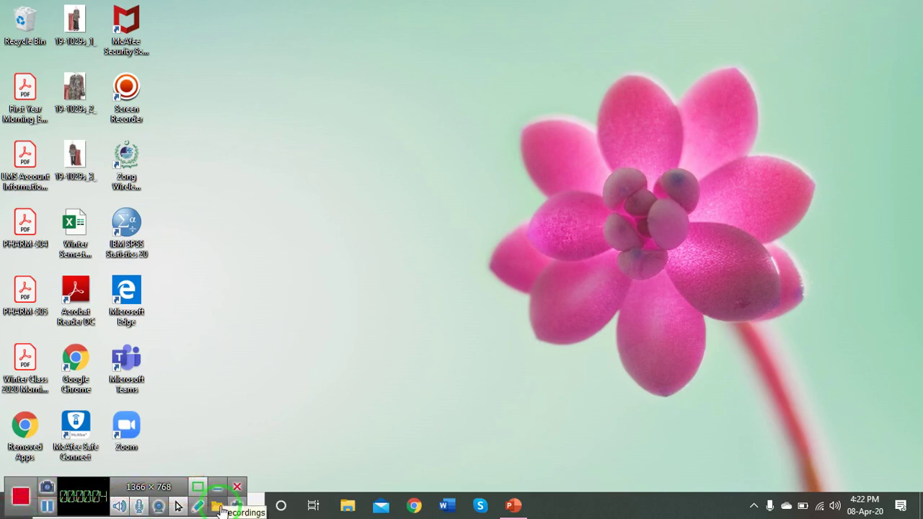
# - Open the recordings list, trim Rec 0005 to end at about 00:01:56 with Fast Cutting enabled, and save the cut
pyautogui.click(222, 511)
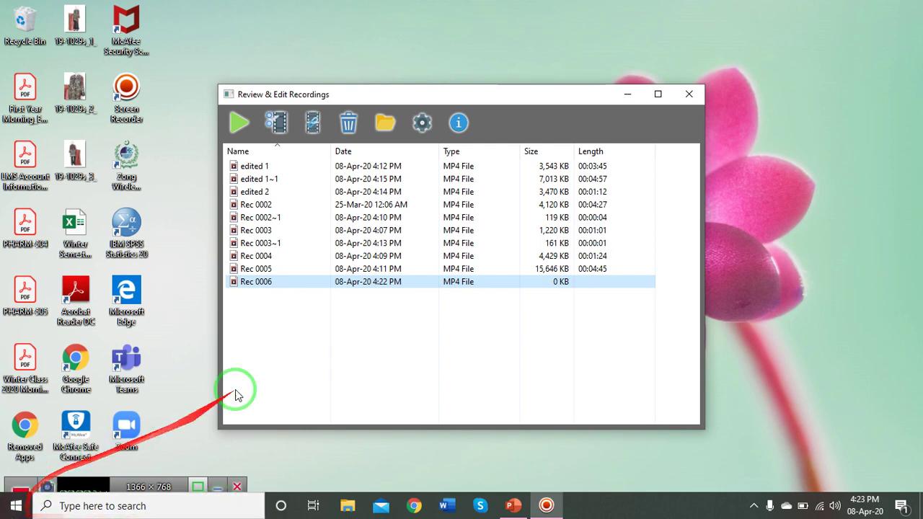
pyautogui.click(257, 269)
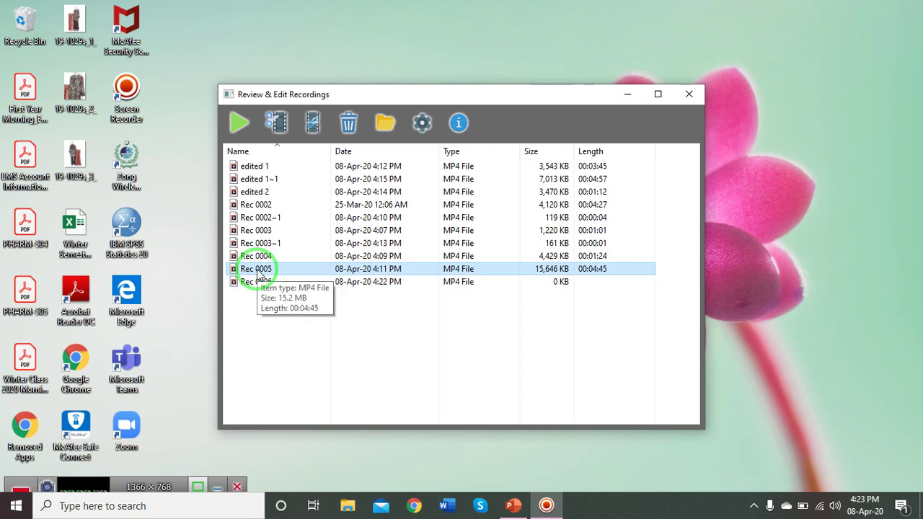
pyautogui.click(258, 272)
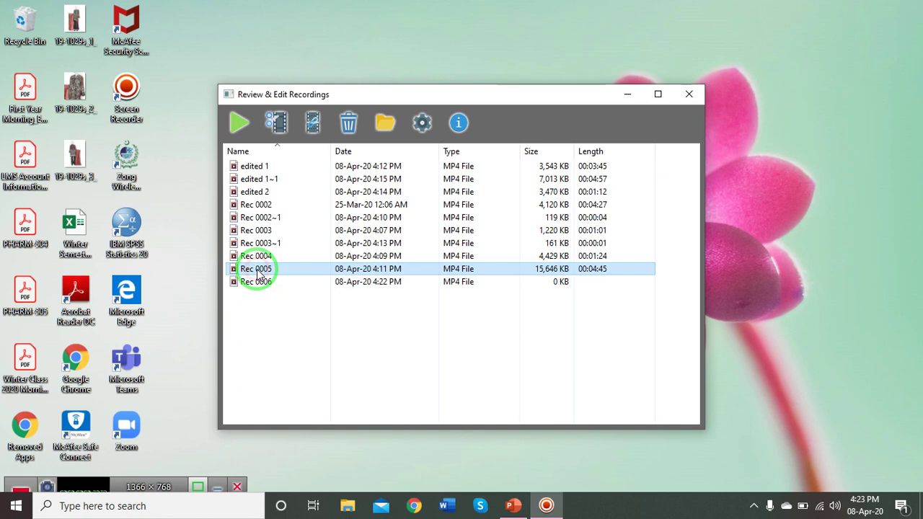
pyautogui.click(277, 124)
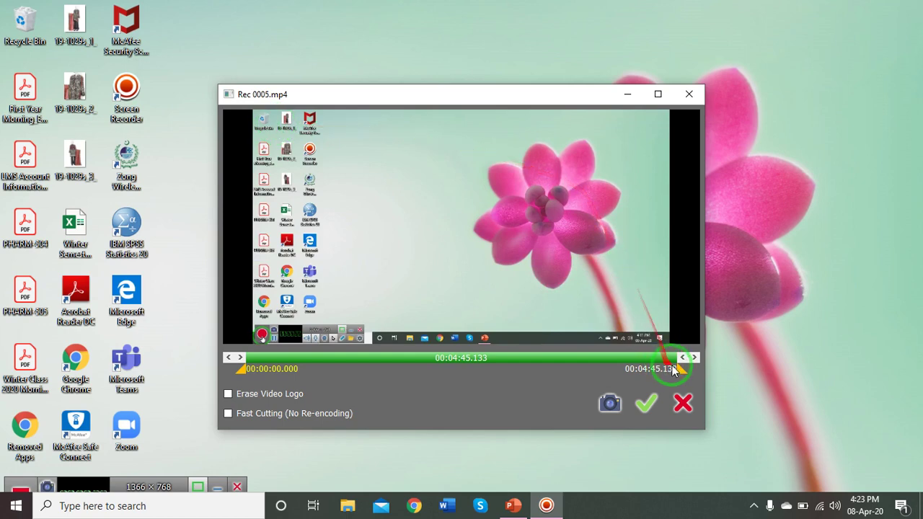
pyautogui.moveTo(683, 369)
pyautogui.mouseDown()
pyautogui.moveTo(391, 368)
pyautogui.moveTo(425, 365)
pyautogui.mouseUp()
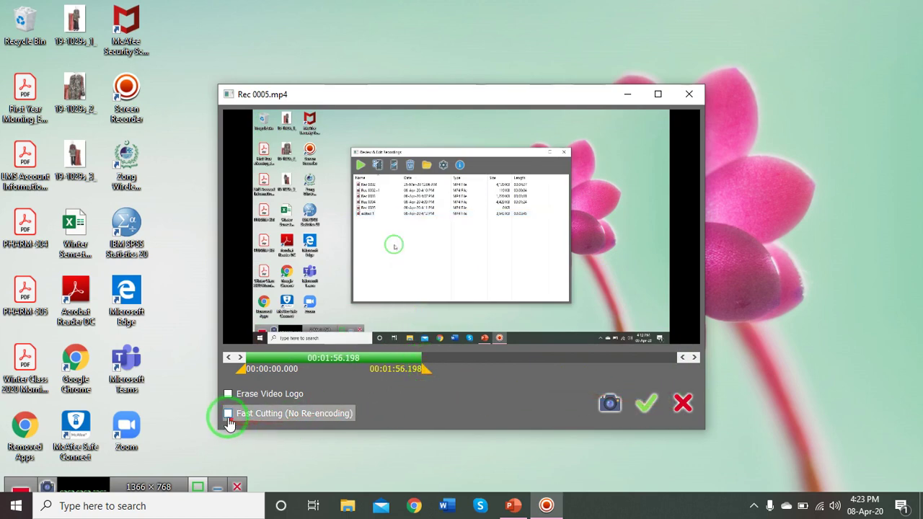
pyautogui.click(228, 415)
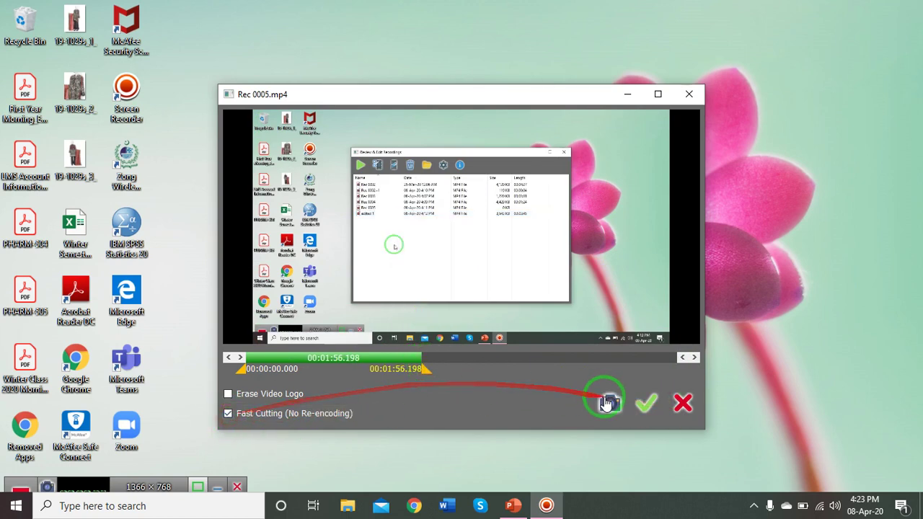
pyautogui.click(642, 410)
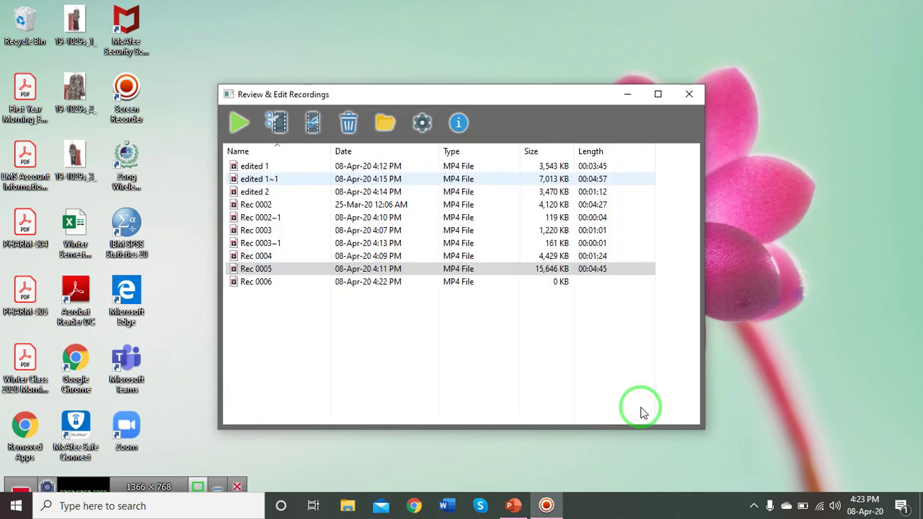
# - Trim the original Rec 0005 to run from about 00:03:22 to 00:04:41 with Fast Cutting enabled, and save the cut
pyautogui.click(276, 269)
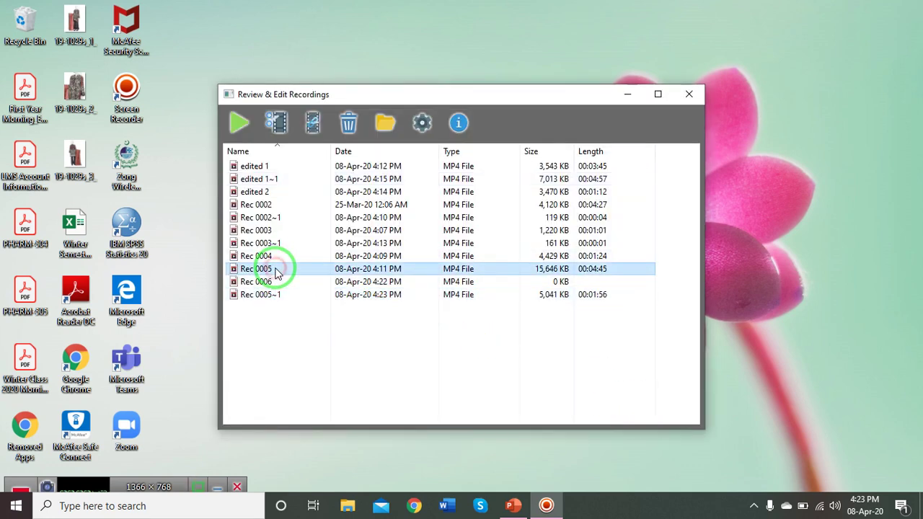
pyautogui.click(270, 128)
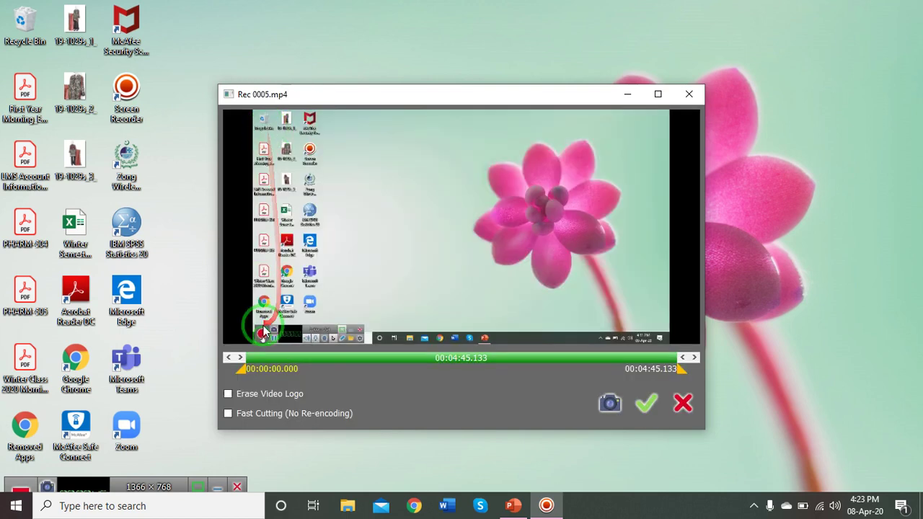
pyautogui.click(290, 372)
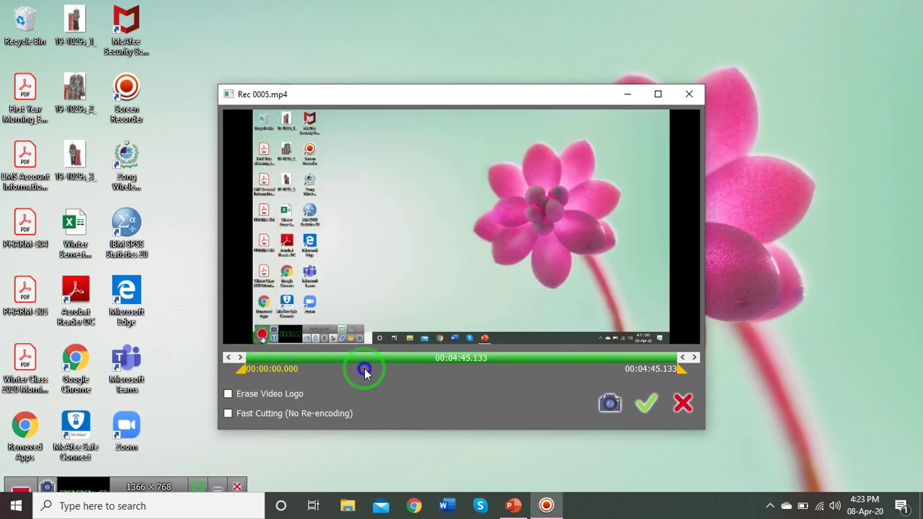
pyautogui.moveTo(242, 369); pyautogui.dragTo(548, 369)
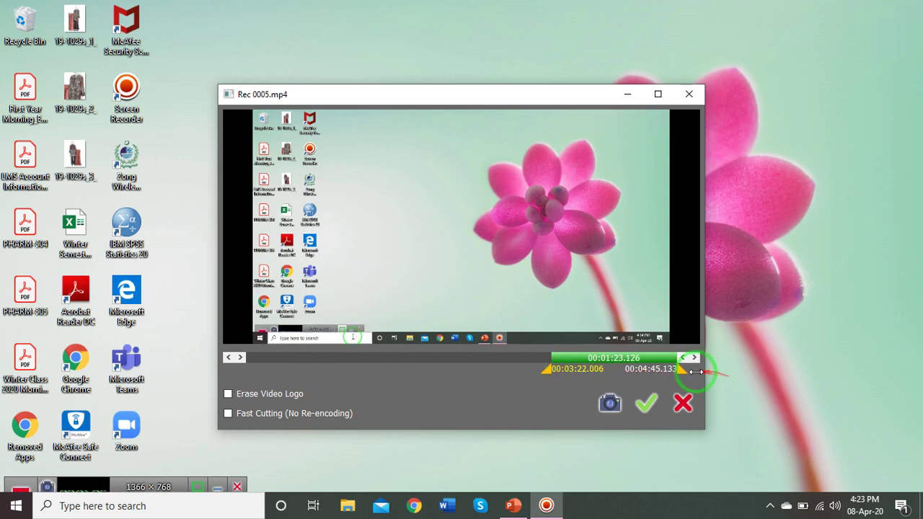
pyautogui.moveTo(686, 370); pyautogui.dragTo(679, 369)
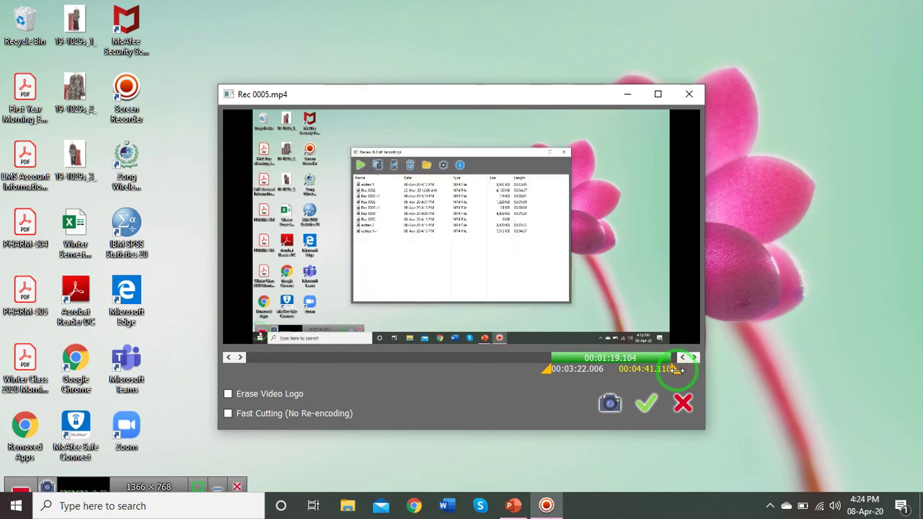
pyautogui.click(227, 414)
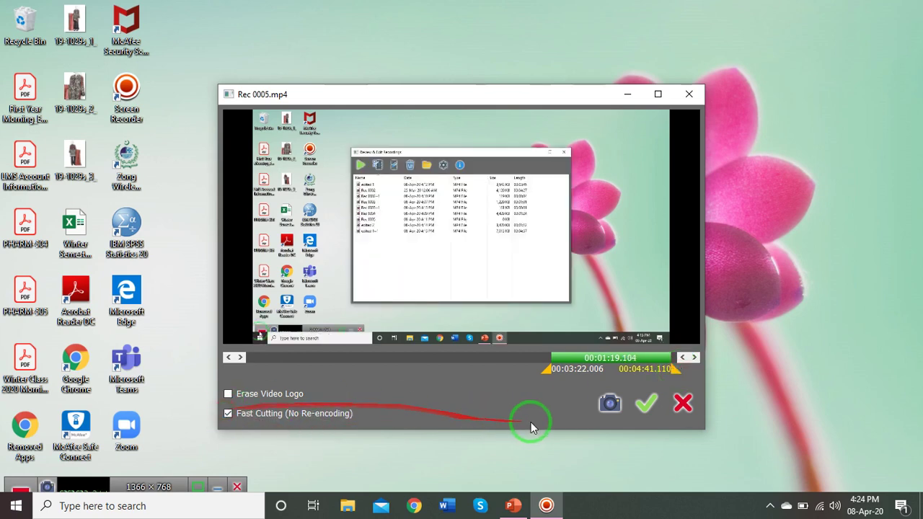
pyautogui.click(650, 404)
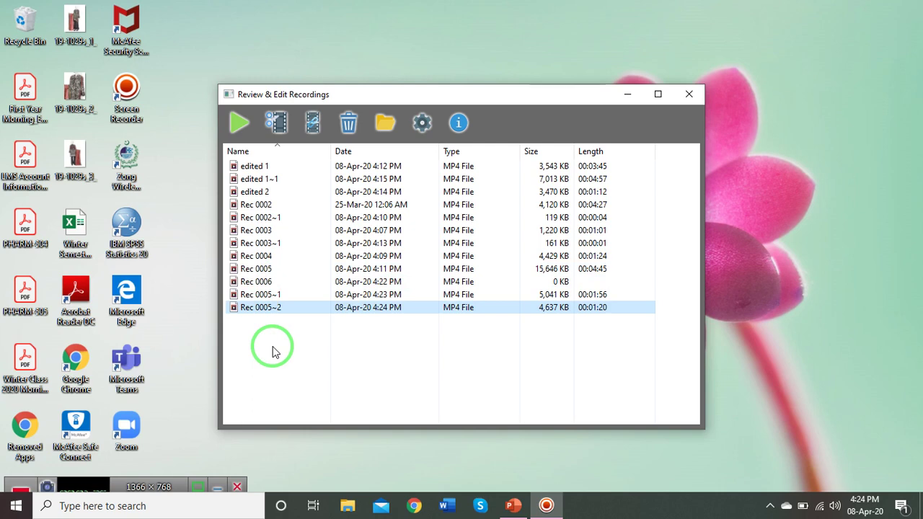
# - Set up joining Rec 0005~1 and Rec 0005~2 into one MP4 video with Fast Joining enabled, and cancel the join
pyautogui.click(264, 294)
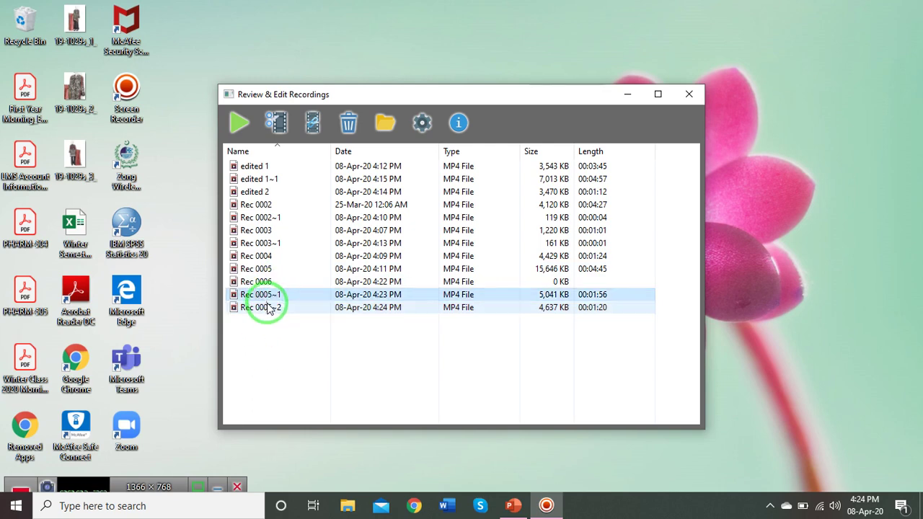
pyautogui.click(268, 308)
pyautogui.click(258, 296)
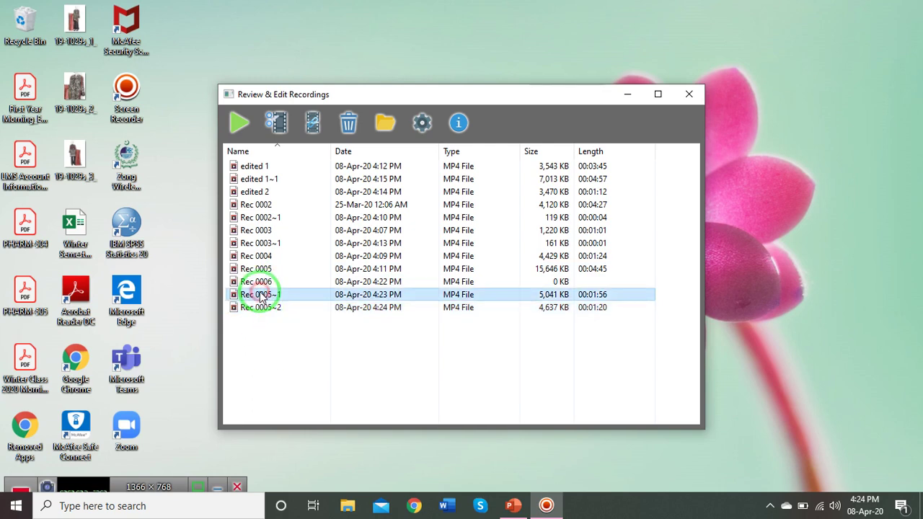
pyautogui.keyDown('shift'); pyautogui.click(258, 308); pyautogui.keyUp('shift')
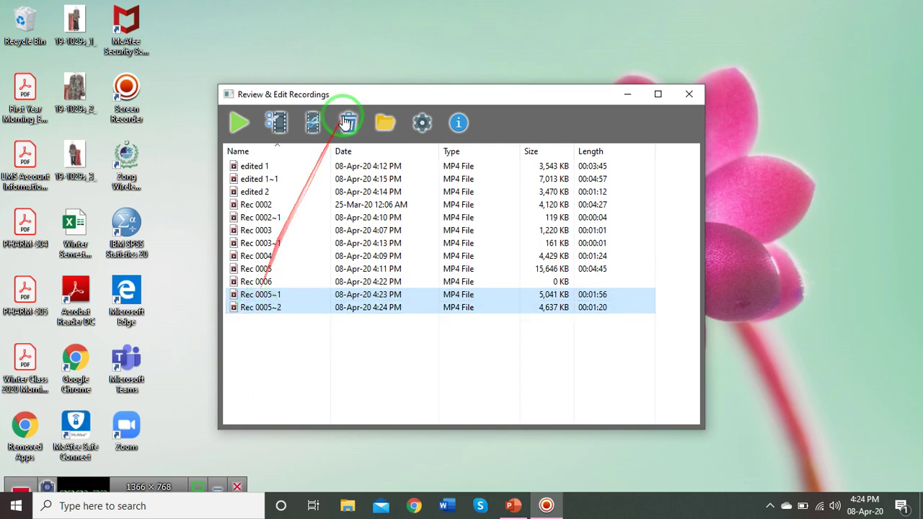
pyautogui.click(309, 132)
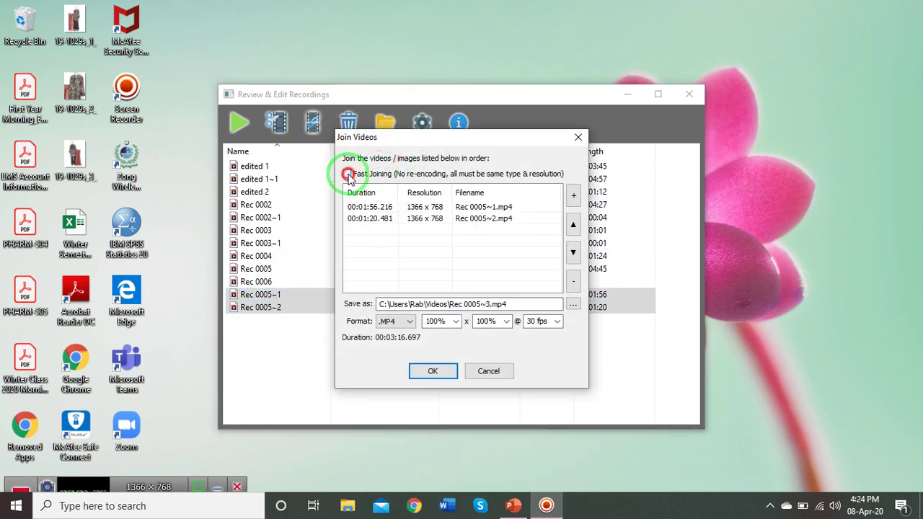
pyautogui.click(348, 175)
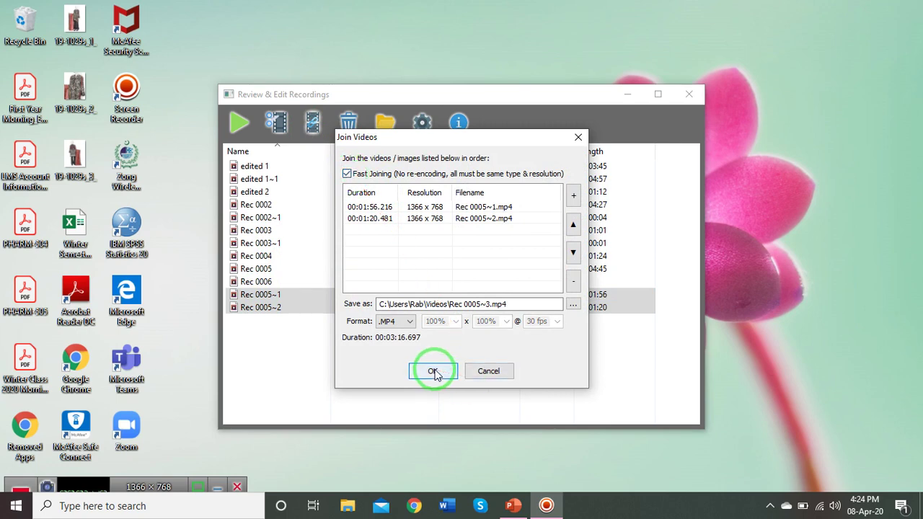
pyautogui.click(488, 371)
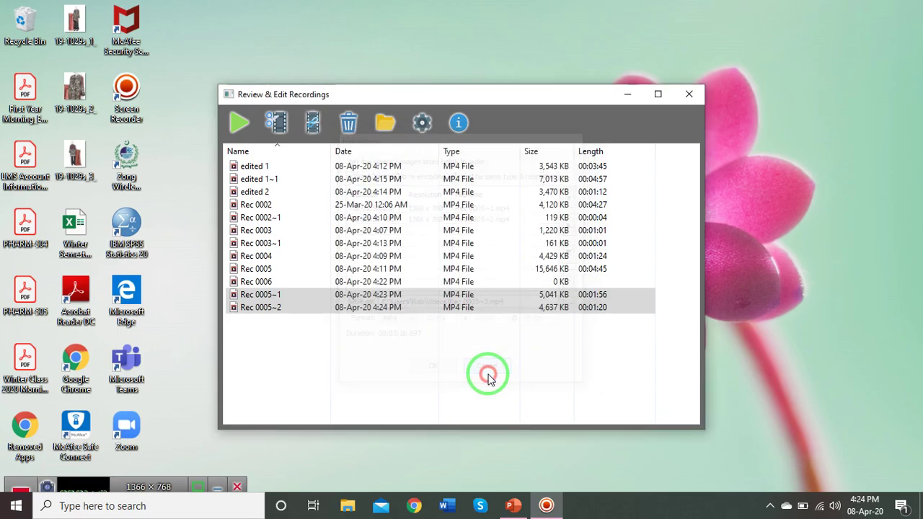